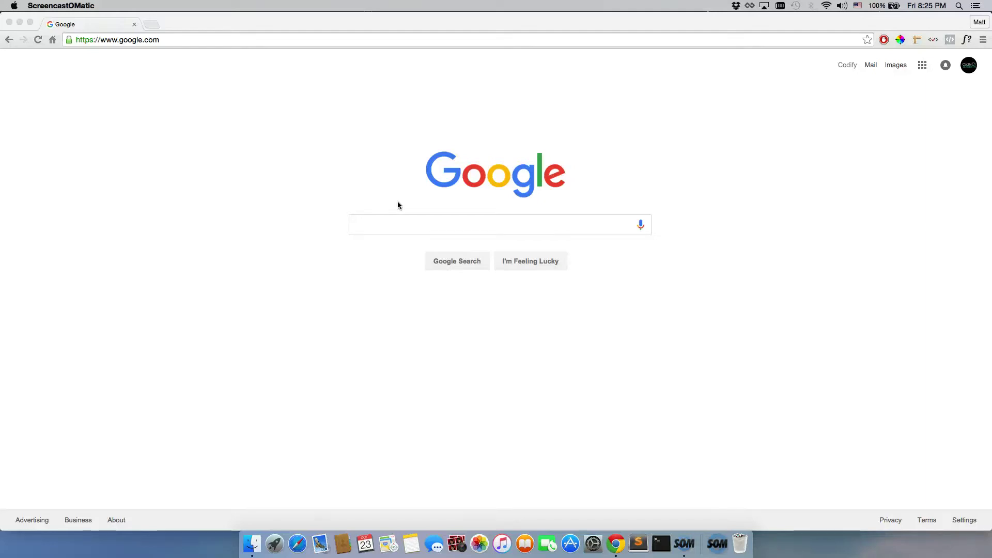
Load getbootstrap.com in Chrome's address bar
click(408, 223)
click(214, 41)
text(getbootstrap.com)
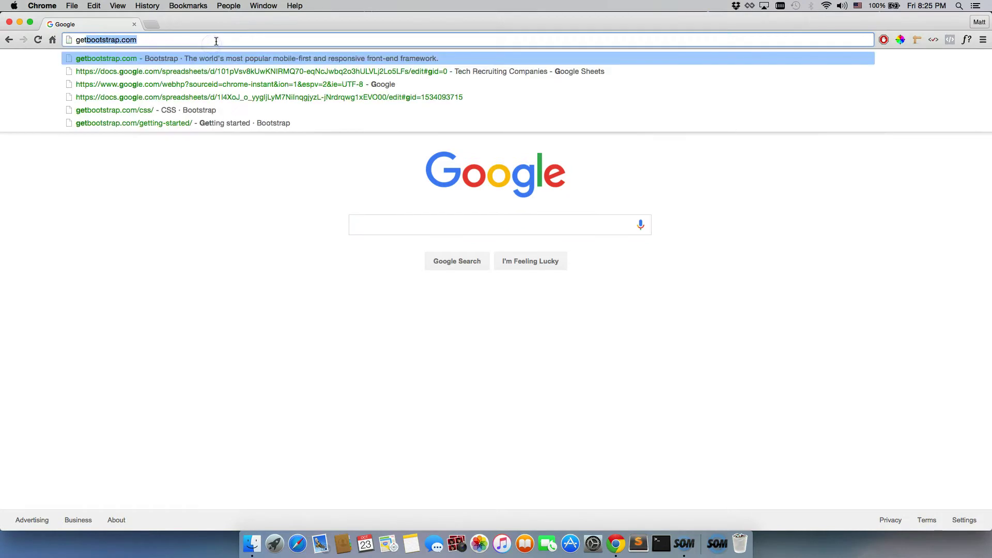
key(Return)
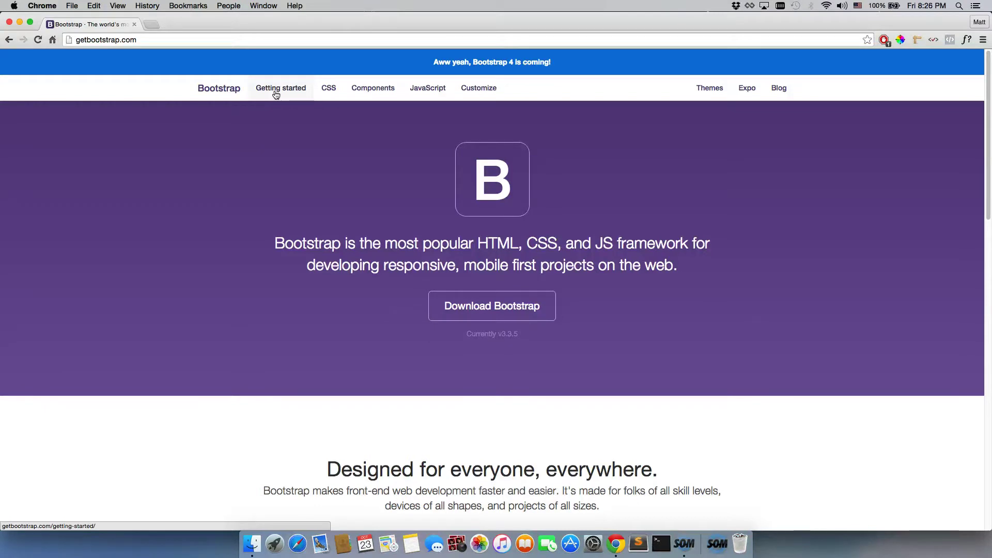
Go to the Getting started page and download the compiled Bootstrap package
click(276, 93)
scroll(448, 192, down, 4)
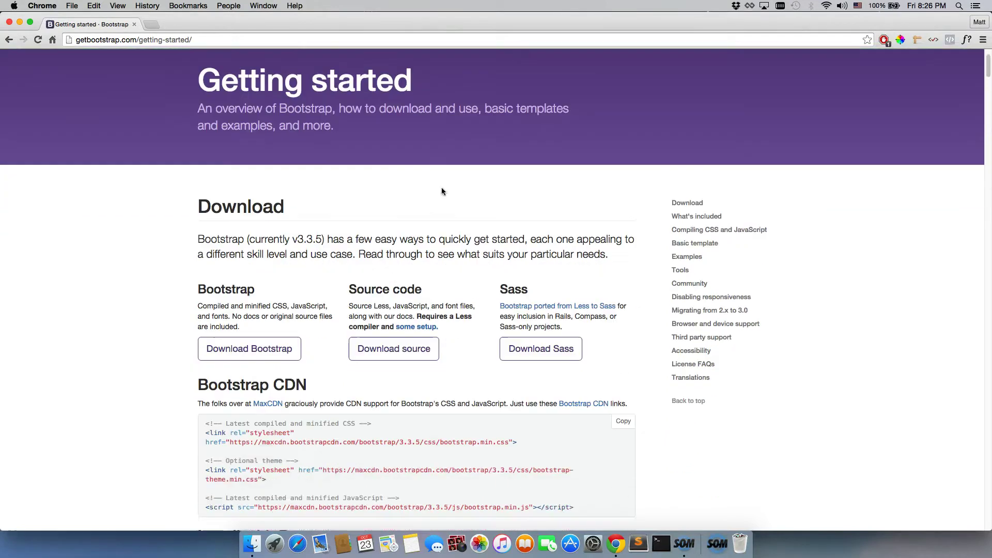
scroll(408, 178, up, 1)
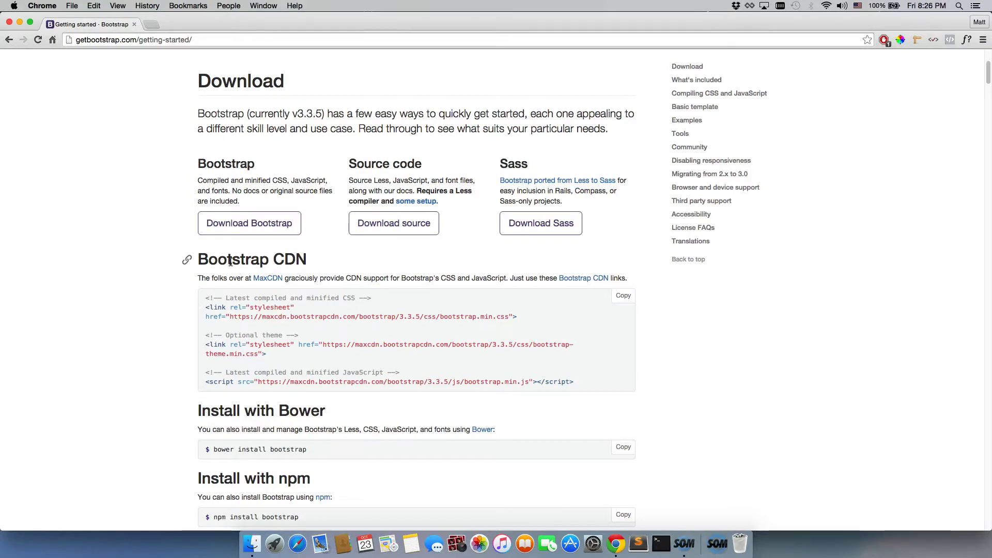
click(241, 231)
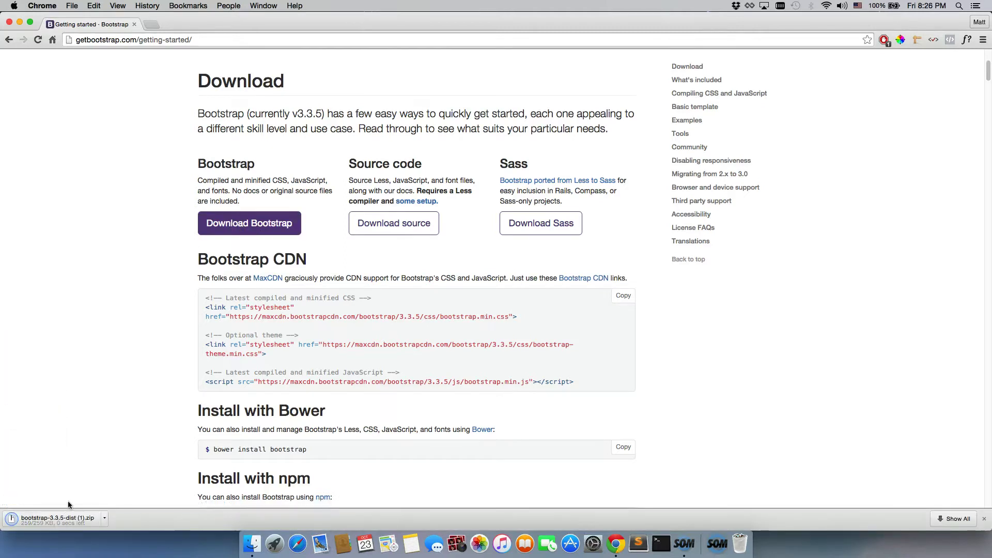
Open the downloaded zip and look inside bootstrap-3.3.5-dist 2's css folder
click(57, 520)
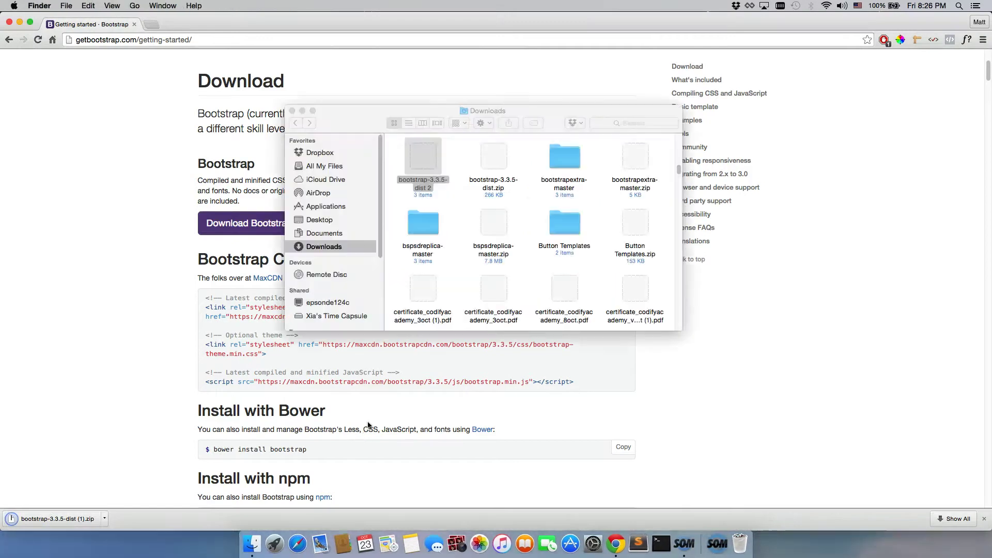
click(419, 158)
double_click(419, 157)
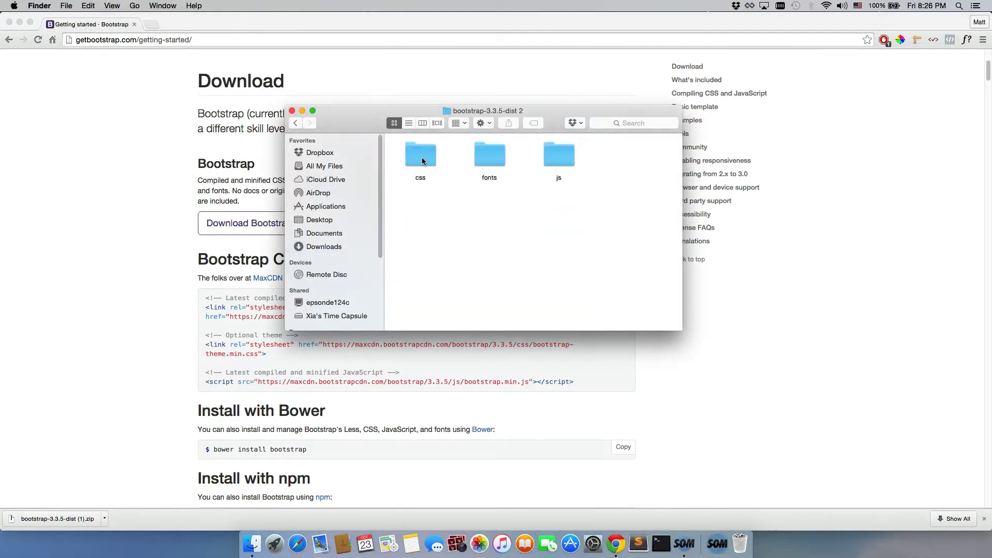
double_click(422, 161)
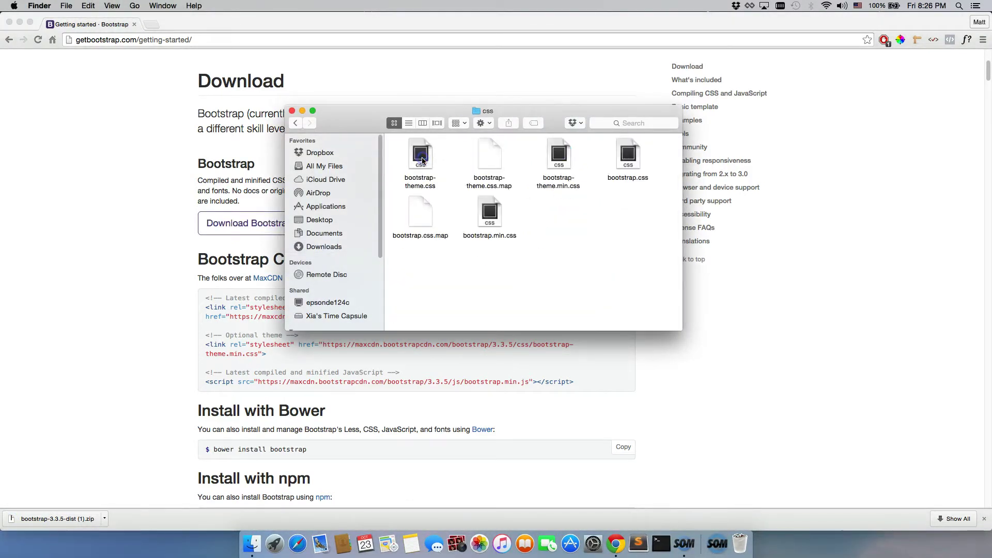
click(295, 124)
Browse the js folder, checking bootstrap.min.js
double_click(554, 165)
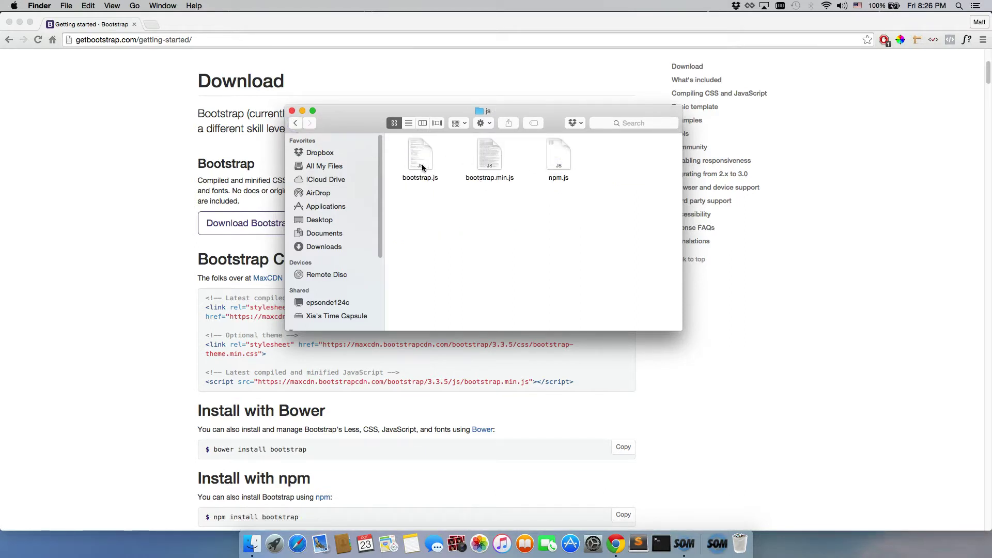
click(492, 162)
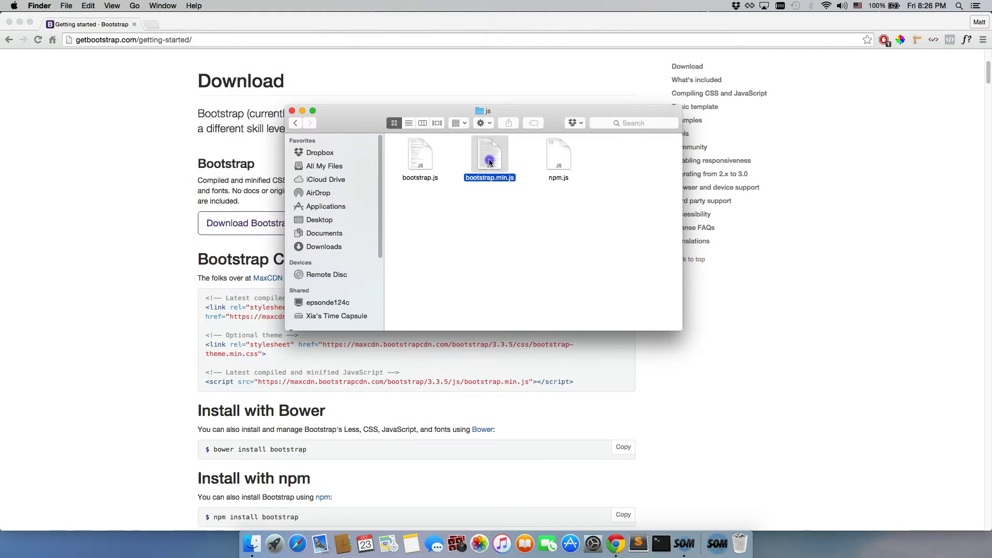
click(461, 210)
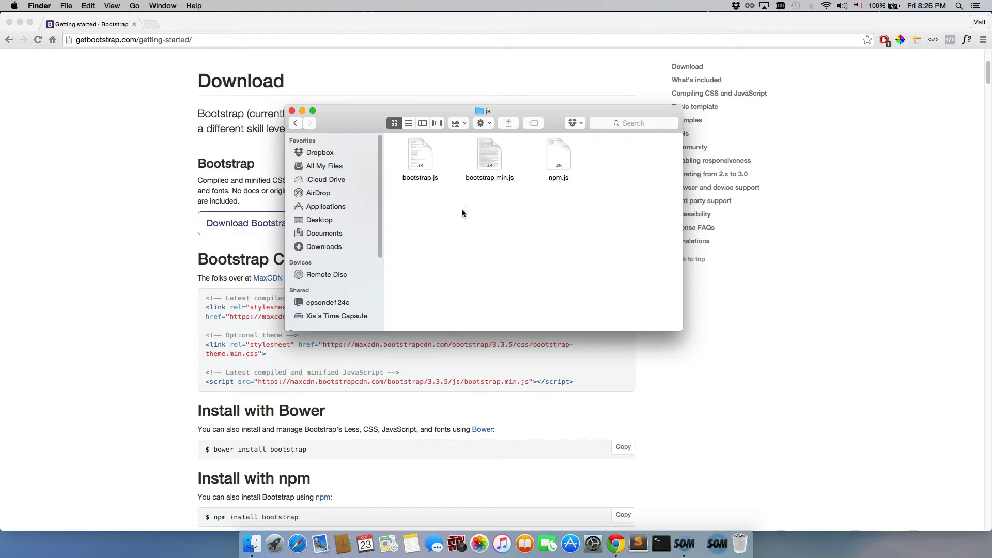
click(295, 124)
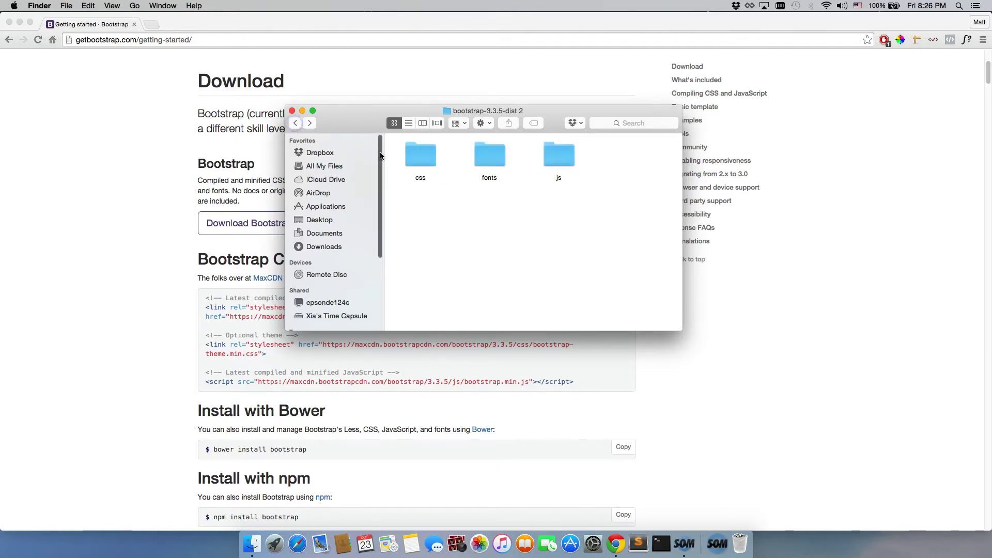
Return to the css folder and pick bootstrap.min.css for its context menu
double_click(421, 163)
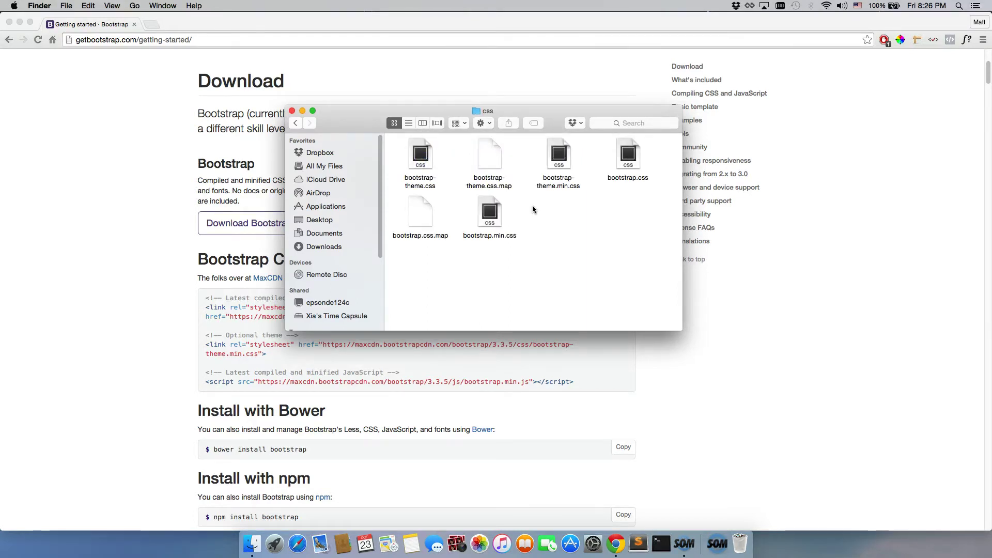
click(624, 157)
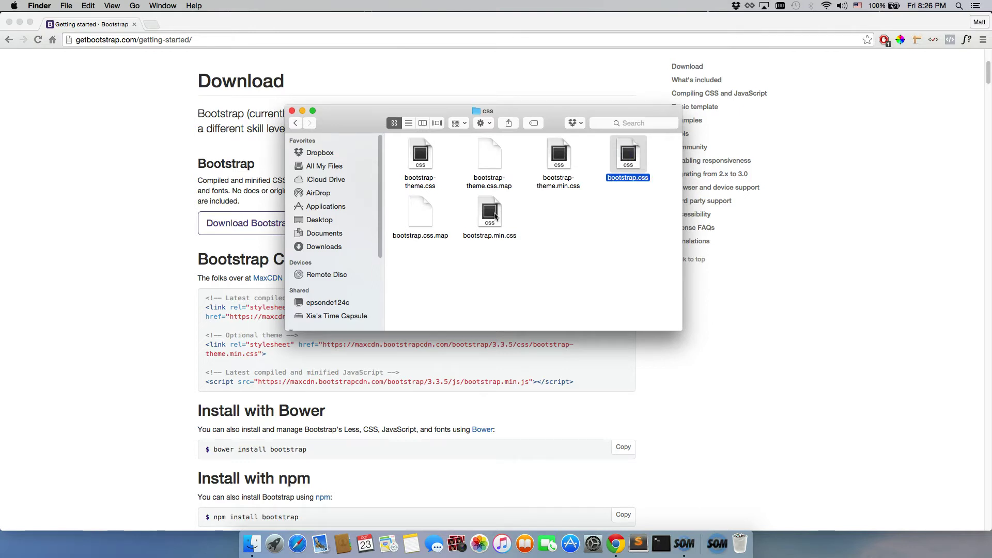
click(551, 217)
click(491, 217)
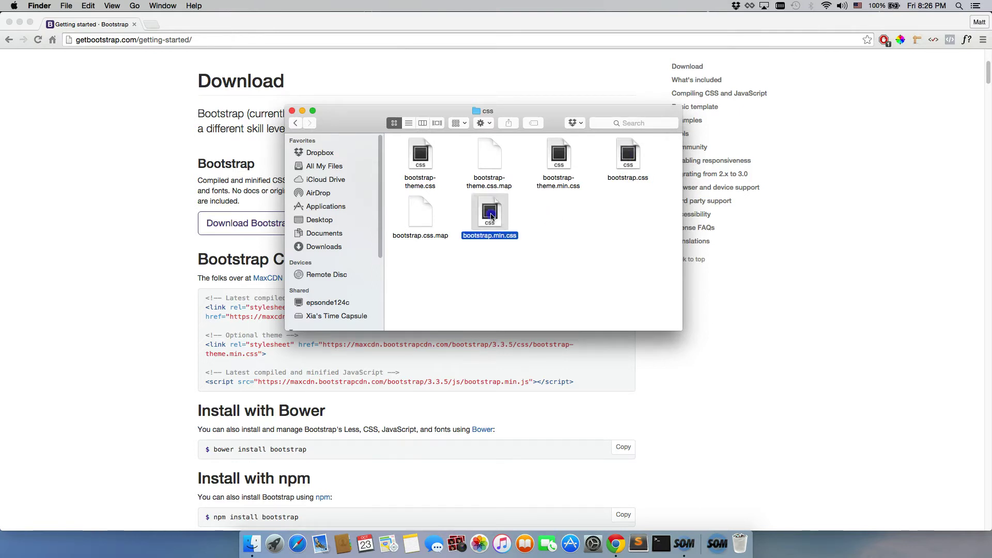
right_click(491, 216)
Show Get Info for bootstrap.min.css (123 KB) and bootstrap.css (147 KB)
click(531, 272)
right_click(483, 209)
click(524, 278)
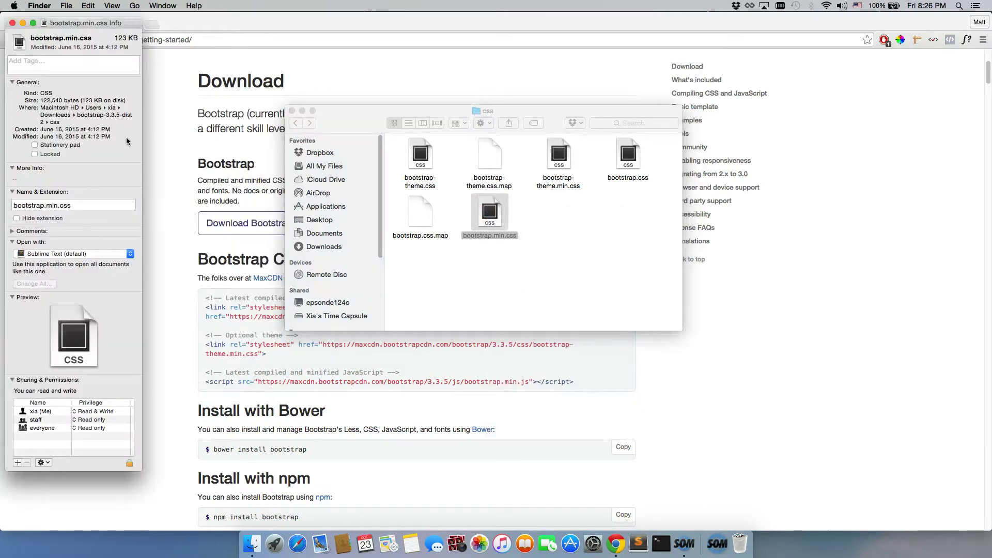
click(617, 199)
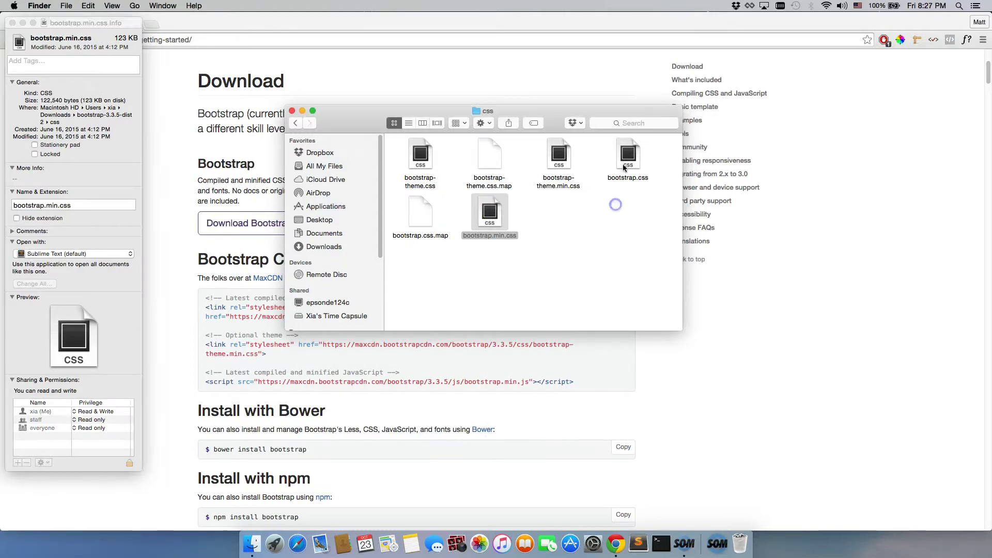
right_click(627, 155)
click(678, 221)
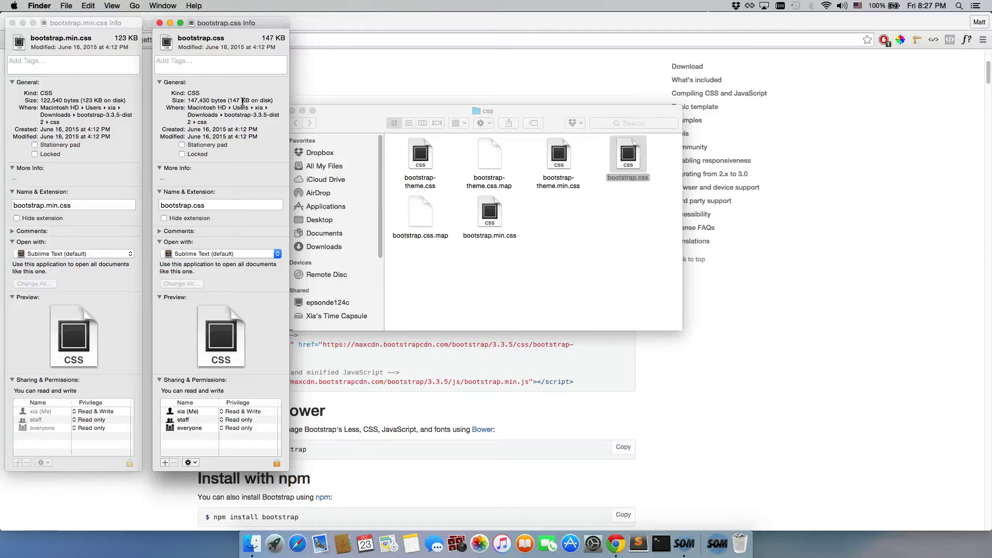
Close both Info windows and return to the Bootstrap page in Chrome
click(159, 22)
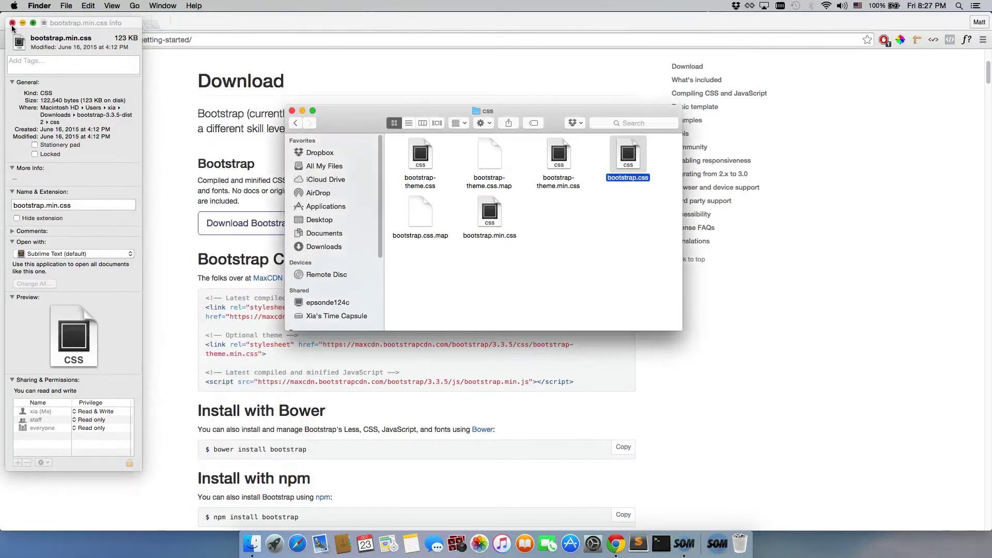
click(12, 23)
click(933, 312)
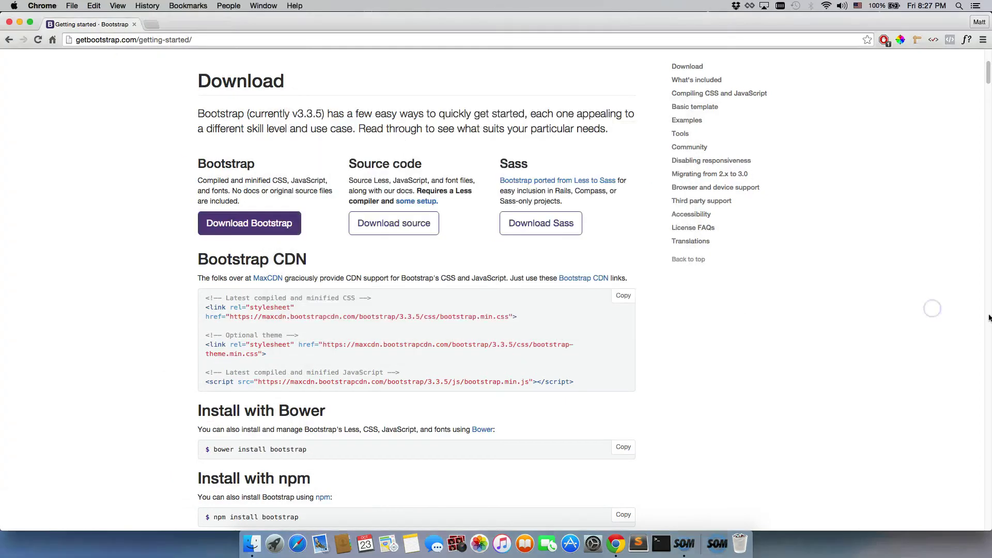
Open the desktop test folder alongside the downloaded css folder window
click(19, 22)
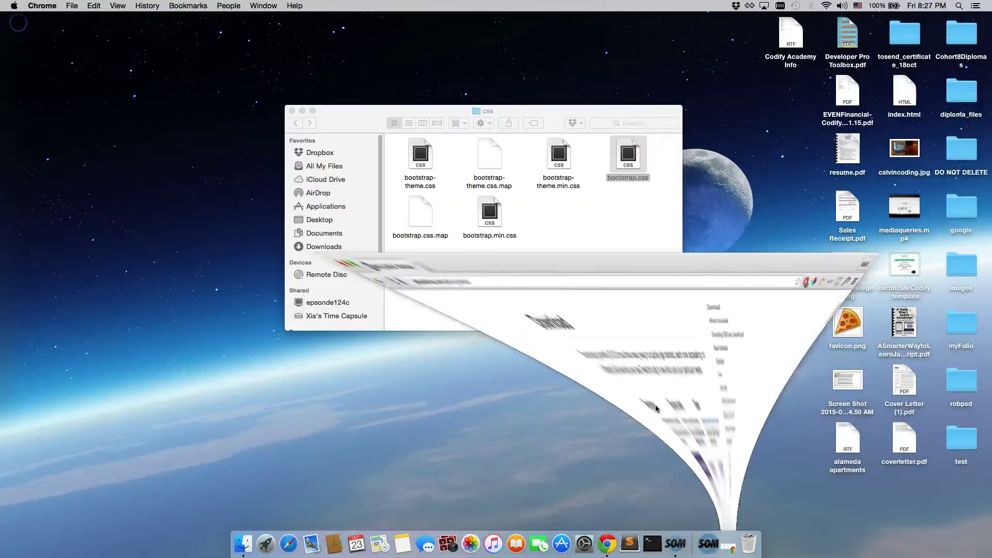
double_click(960, 433)
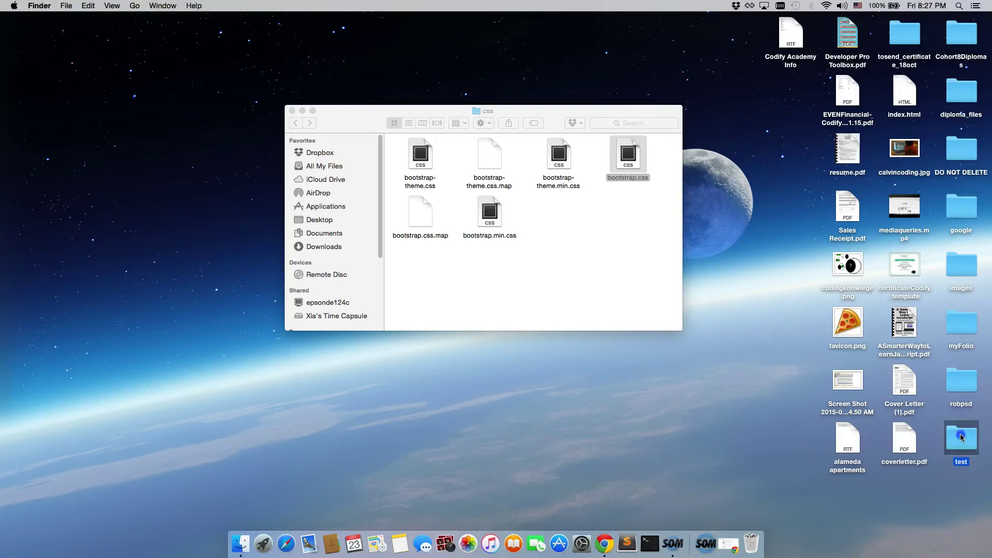
drag(417, 107, 156, 218)
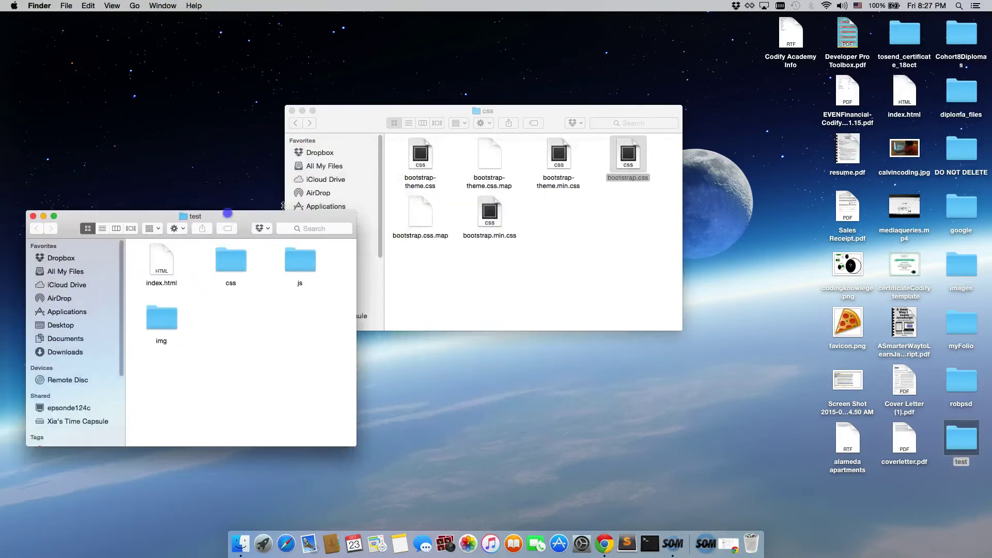
click(630, 240)
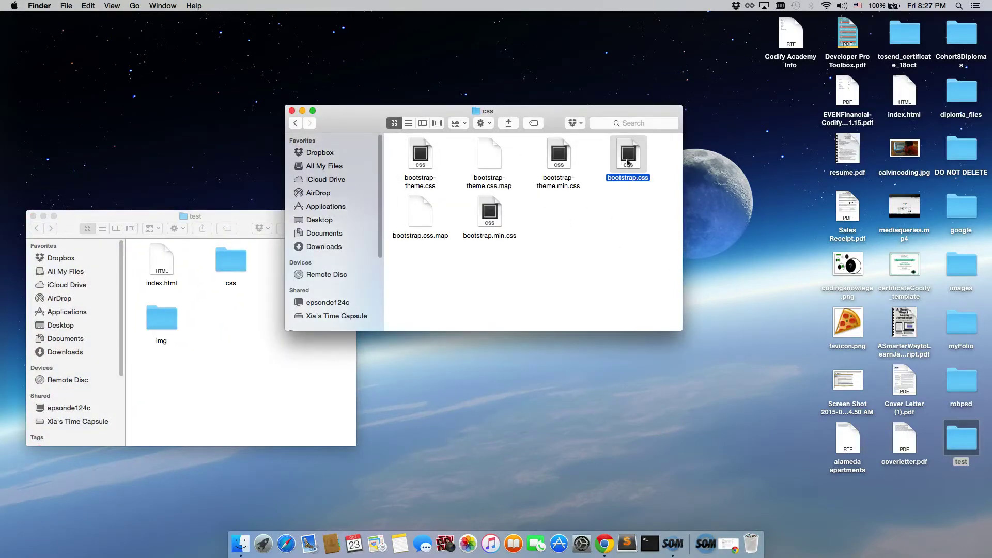
Move bootstrap.css into test/css and open the test folder in Sublime Text
drag(627, 160, 240, 262)
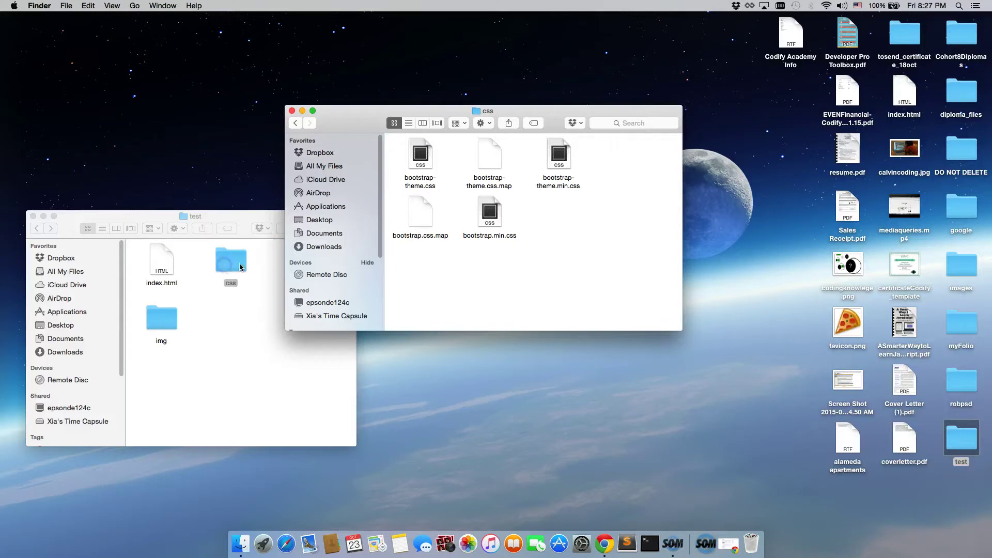
click(238, 368)
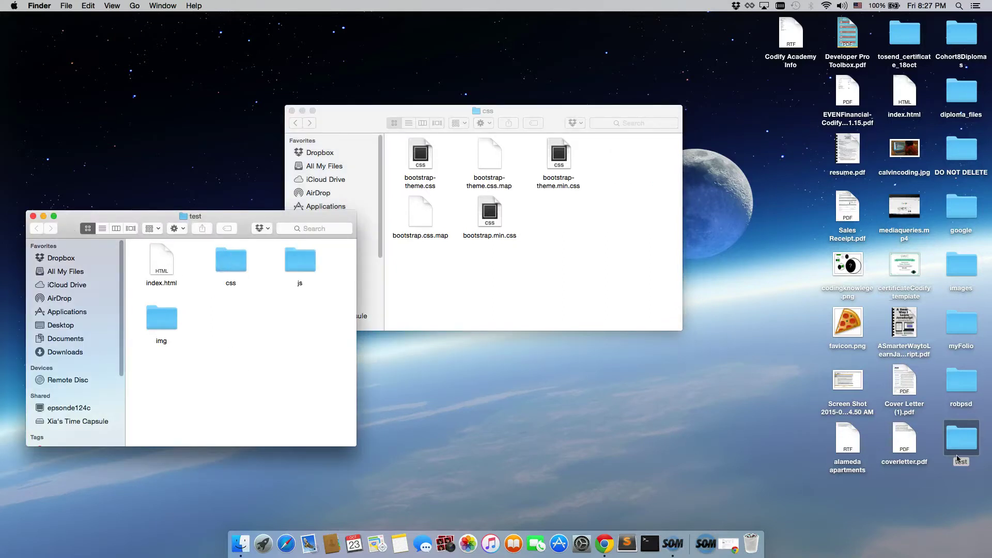
drag(635, 550, 634, 549)
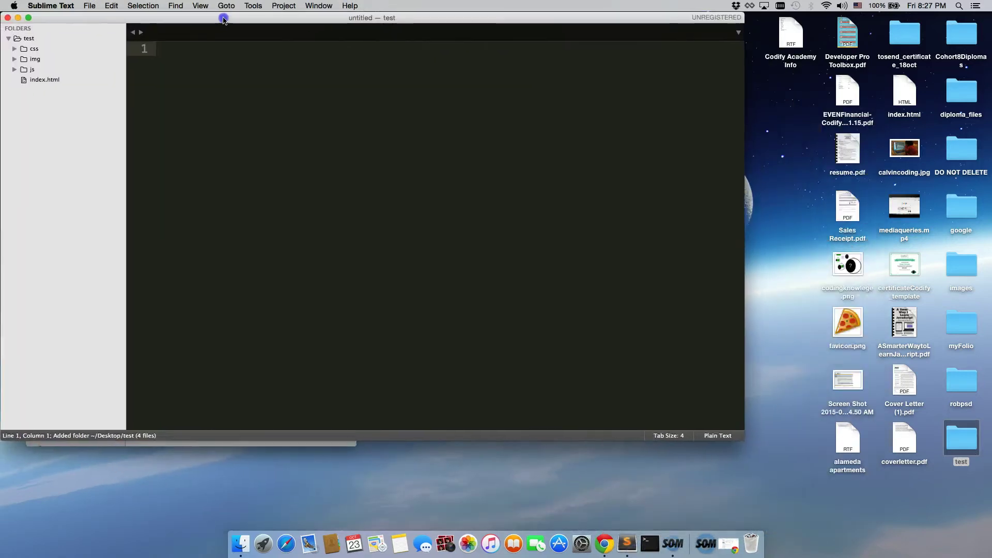
Maximize Sublime Text and open index.html at an indented empty line in the head
double_click(226, 21)
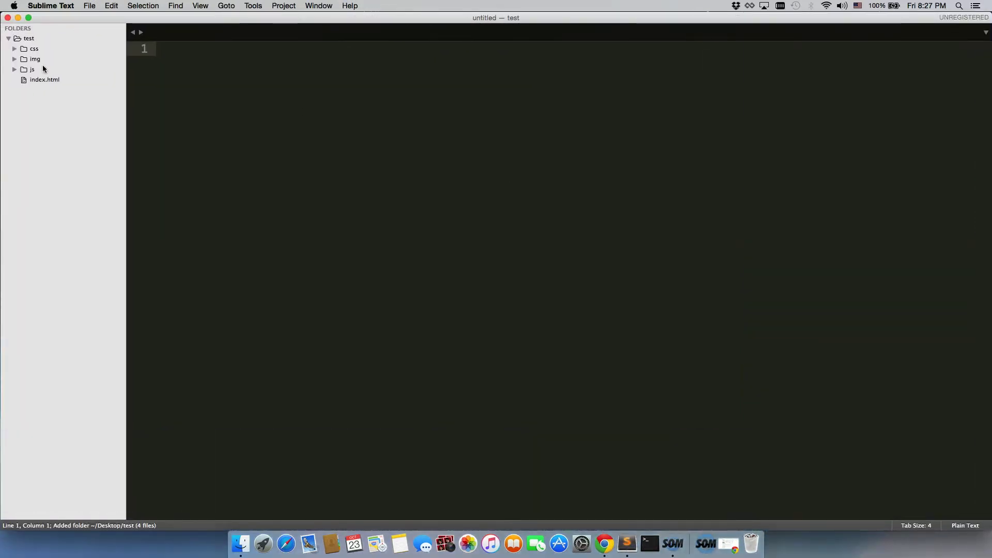
click(33, 80)
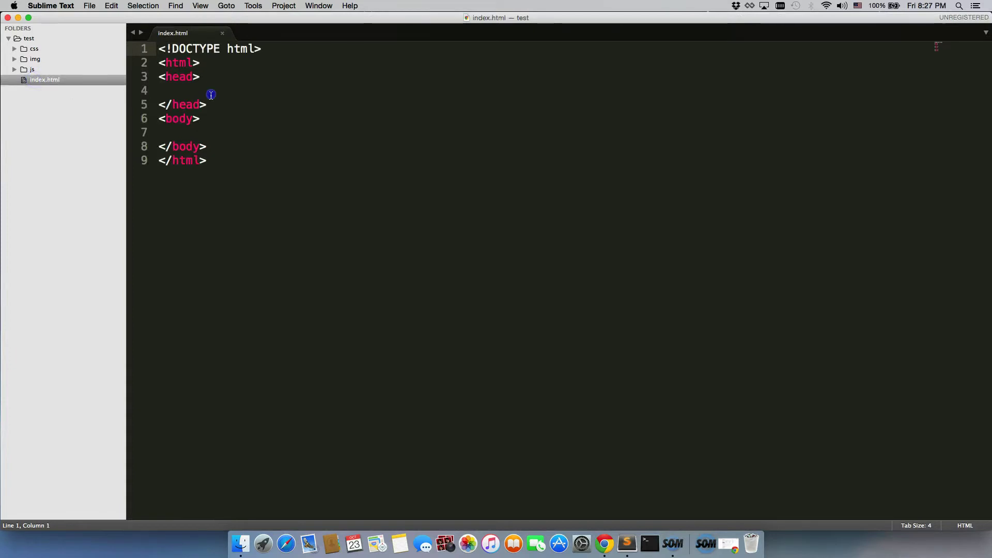
click(211, 91)
key(Tab)
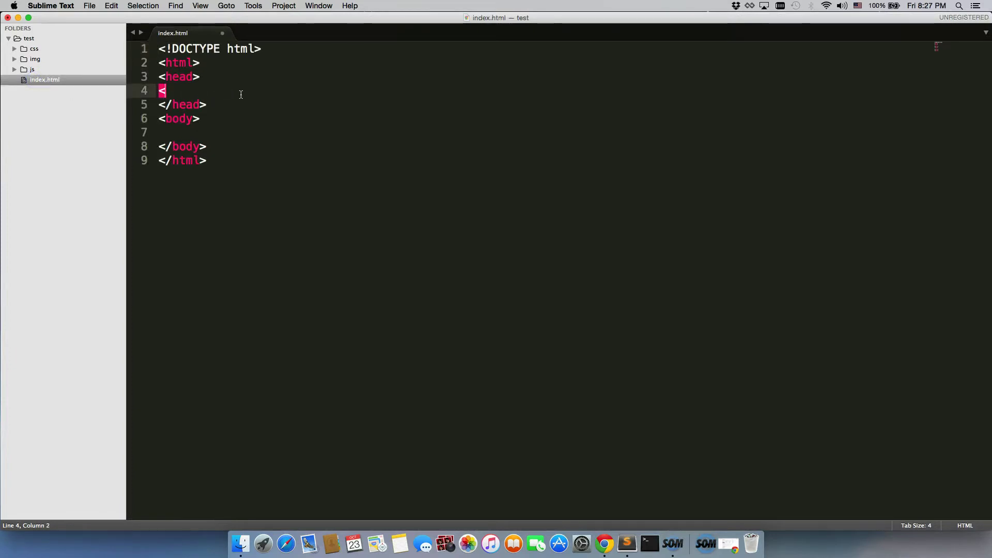
Add <link rel="stylesheet" href="css/bootstrap.css">, save, and check the css folder
text(<link rel)
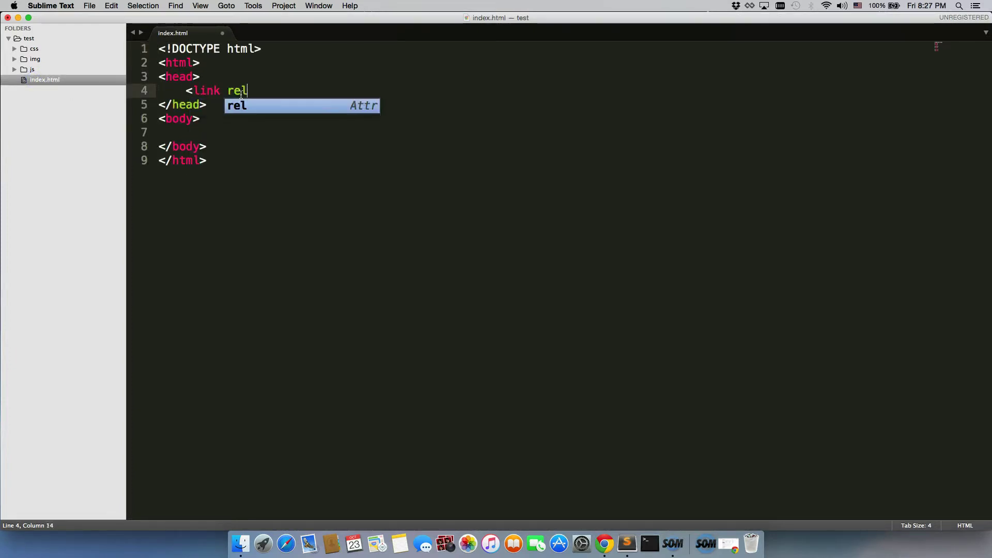
key(Tab)
text(stylesheet" h)
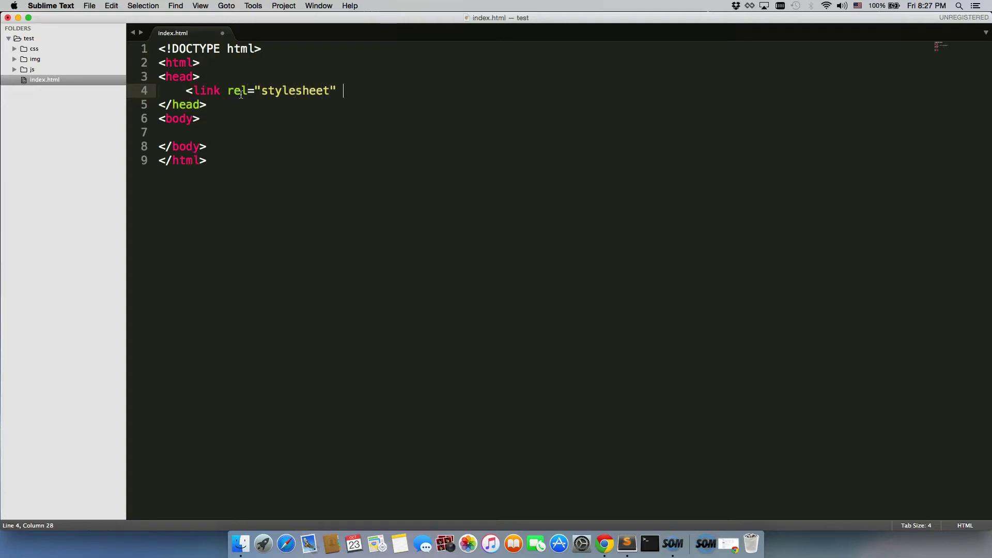
text(r)
key(BackSpace)
text(href)
key(Tab)
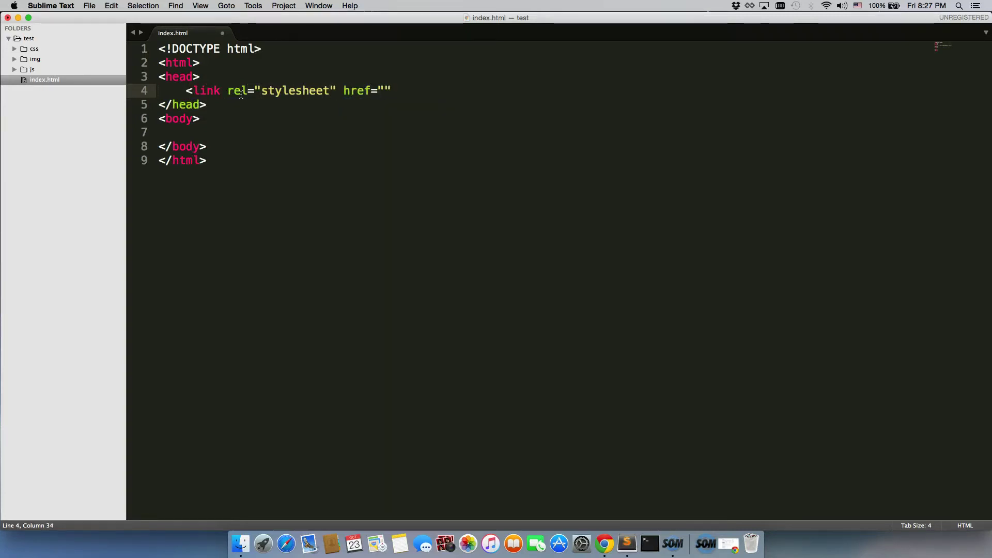
text(css/bootstrap.c)
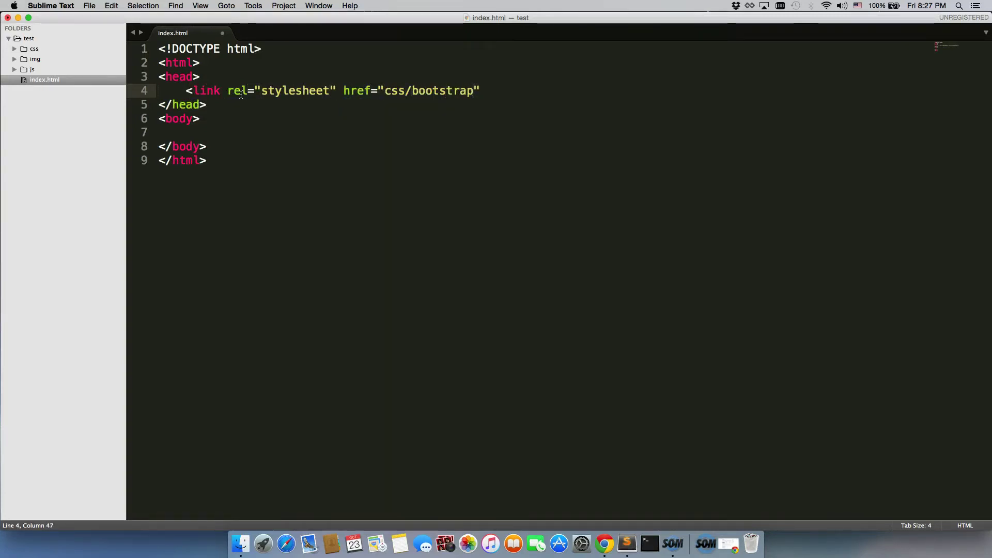
text(ss")
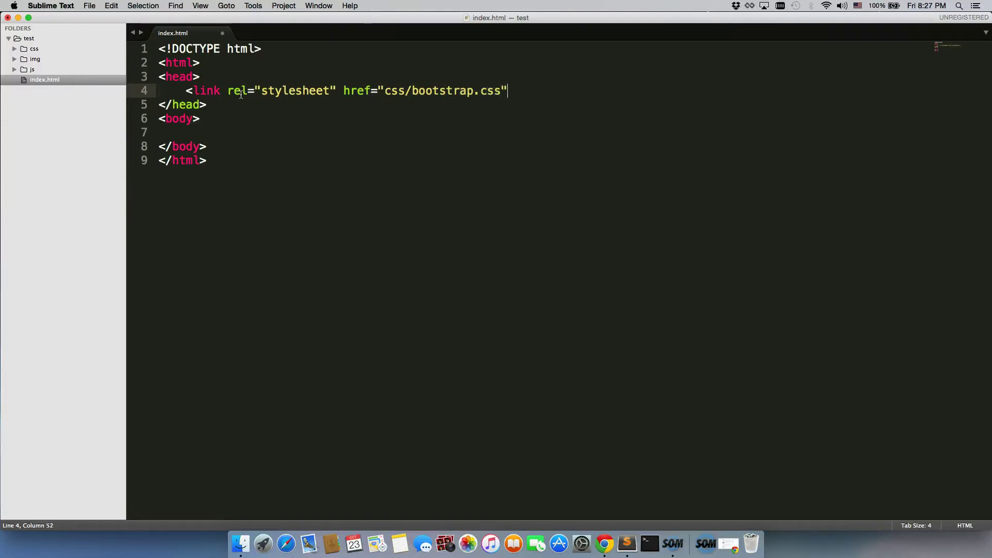
text(>)
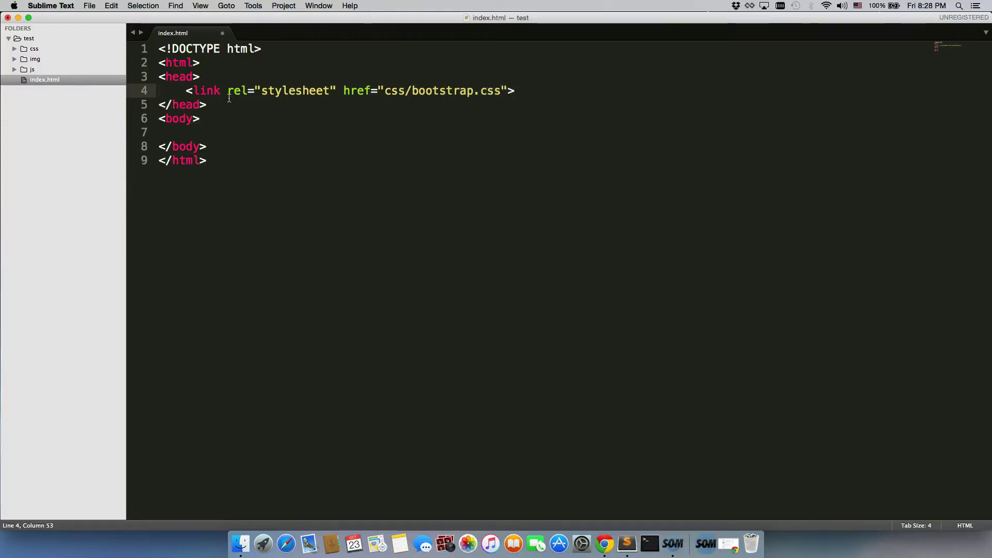
key(super+s)
click(15, 49)
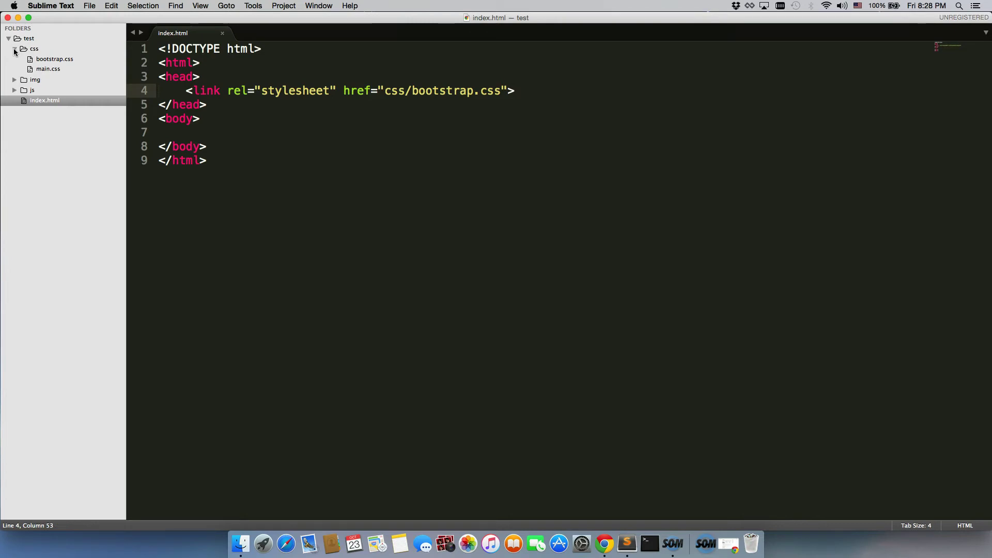
click(729, 542)
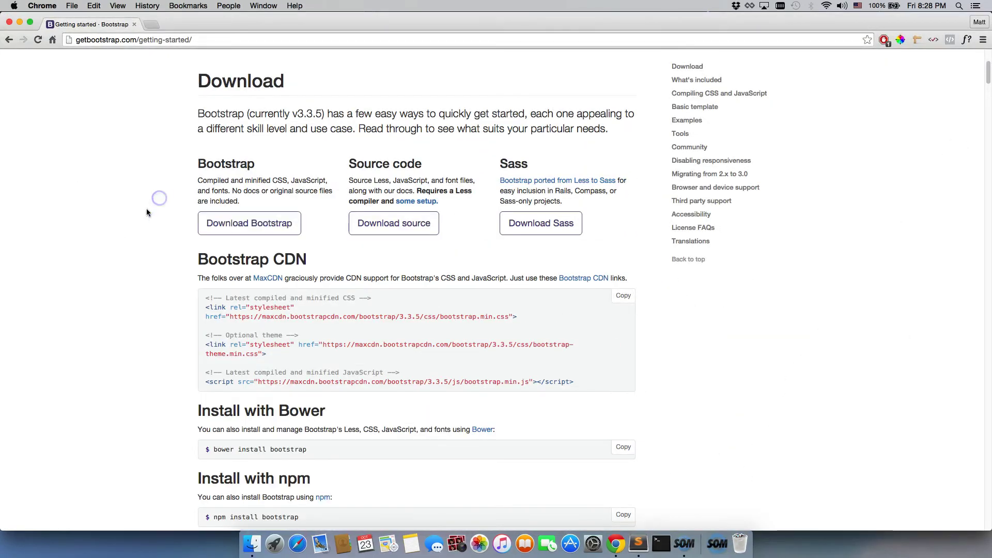
Highlight bootstrap.min.css, the theme file and the JavaScript file names in the CDN links
scroll(155, 217, down, 3)
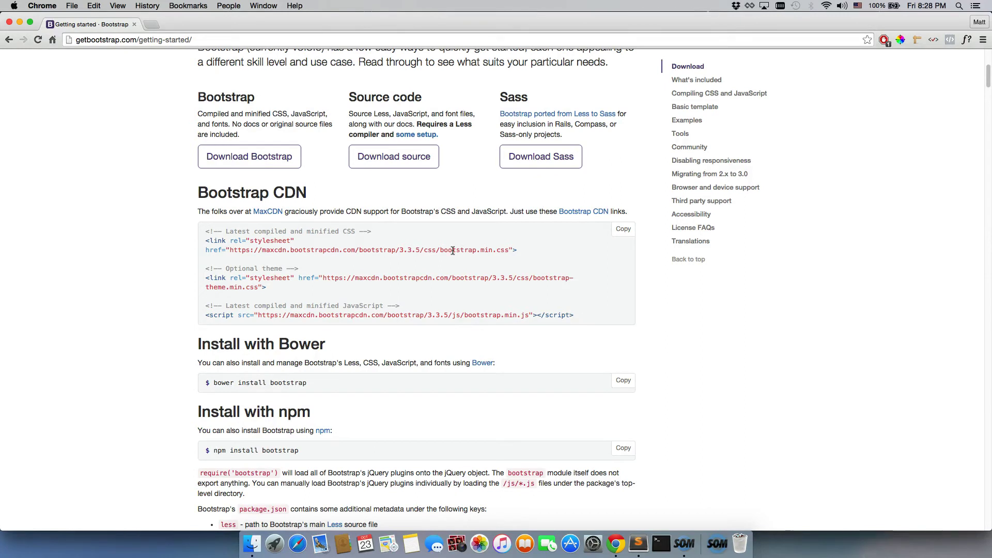
drag(441, 252, 511, 250)
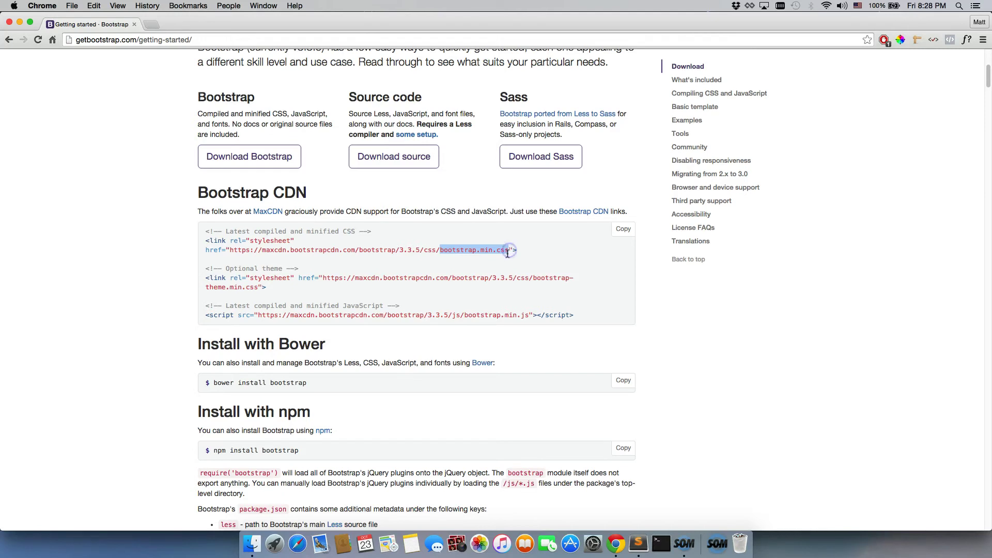
drag(533, 278, 573, 277)
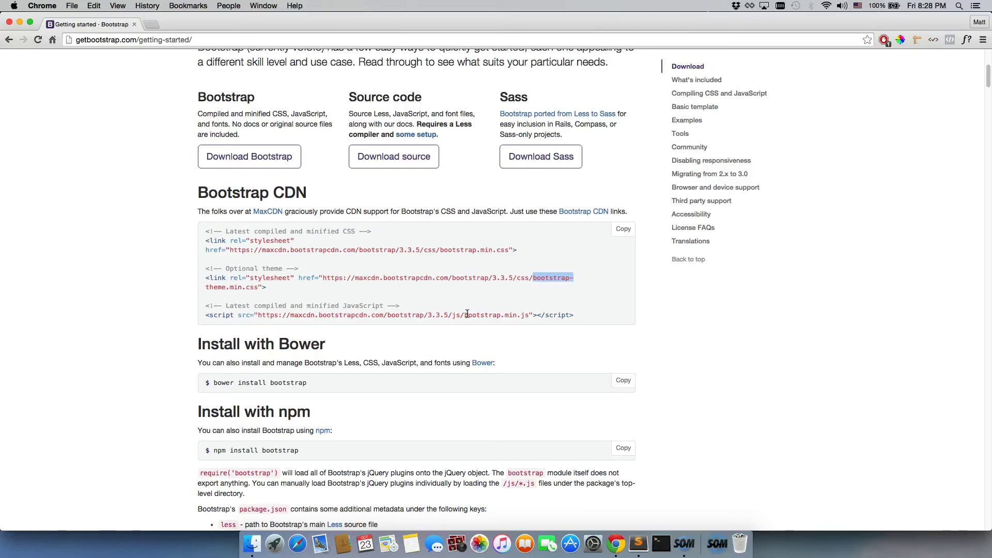
drag(464, 315, 527, 316)
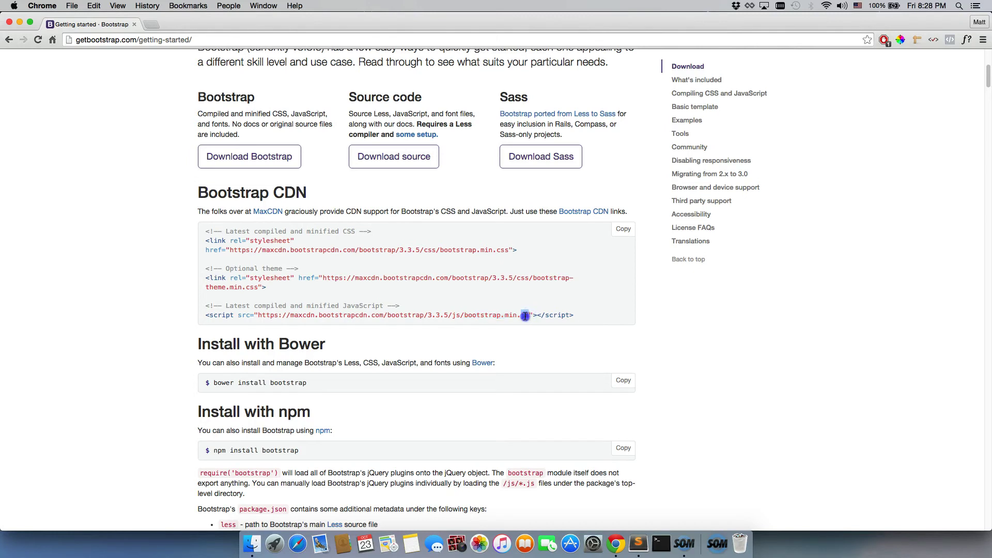
double_click(524, 315)
double_click(255, 288)
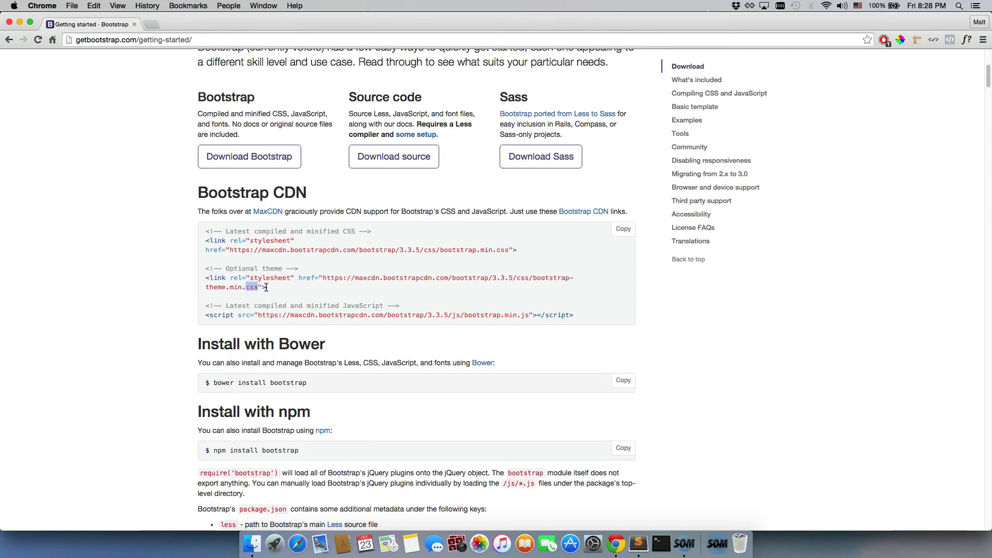
click(20, 22)
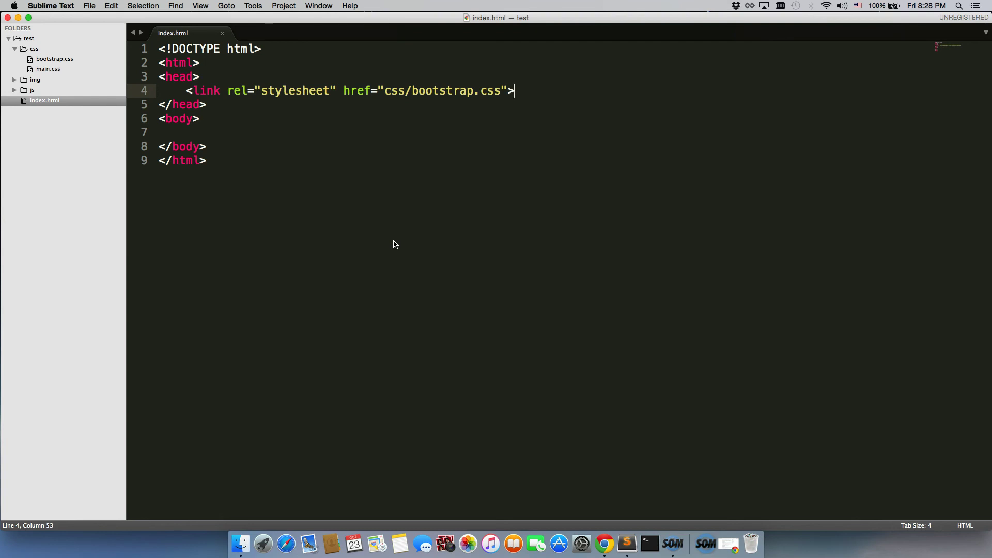
Restore Chrome and use the Copy button on the Bootstrap CDN code block
click(728, 544)
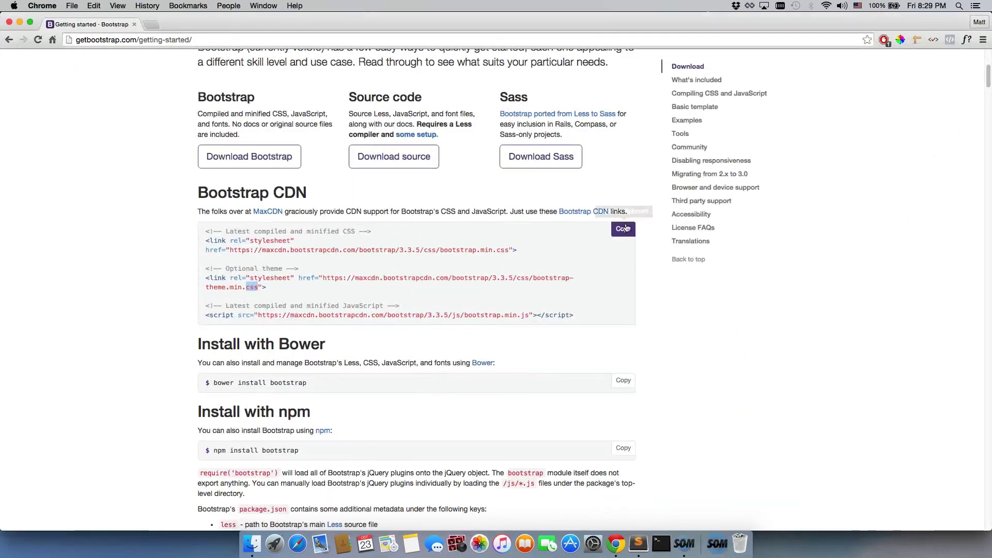
click(625, 228)
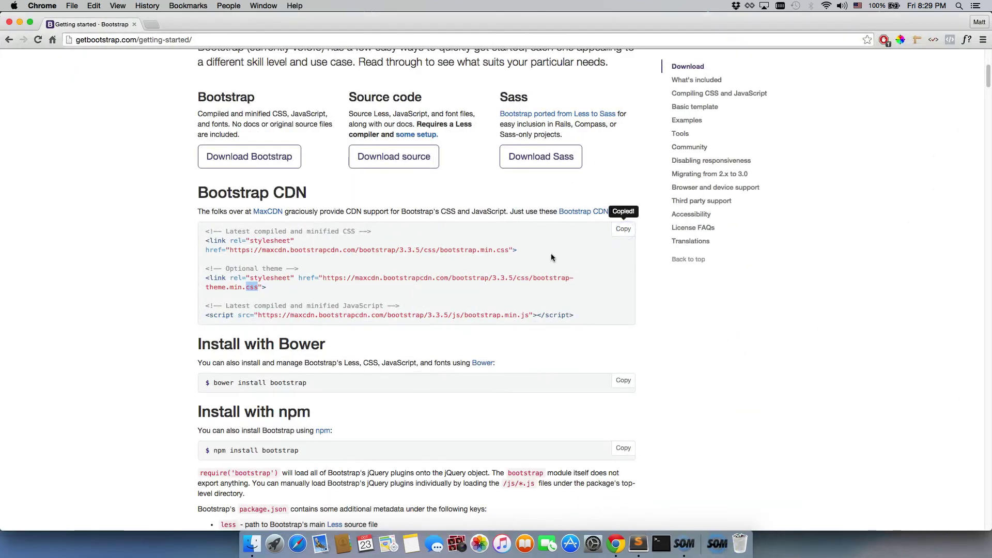